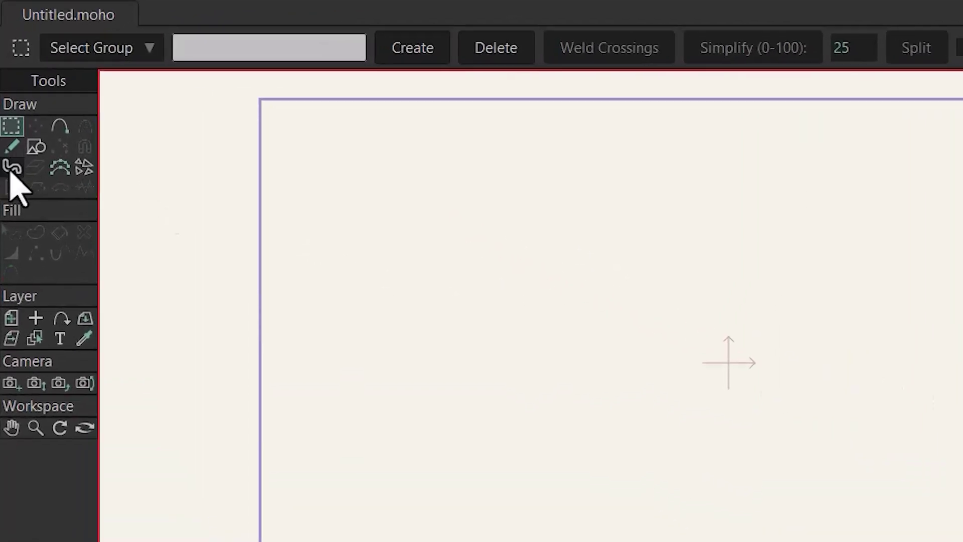
- Activate the Blob Brush and set its brush radius to 0.5
click(6, 118)
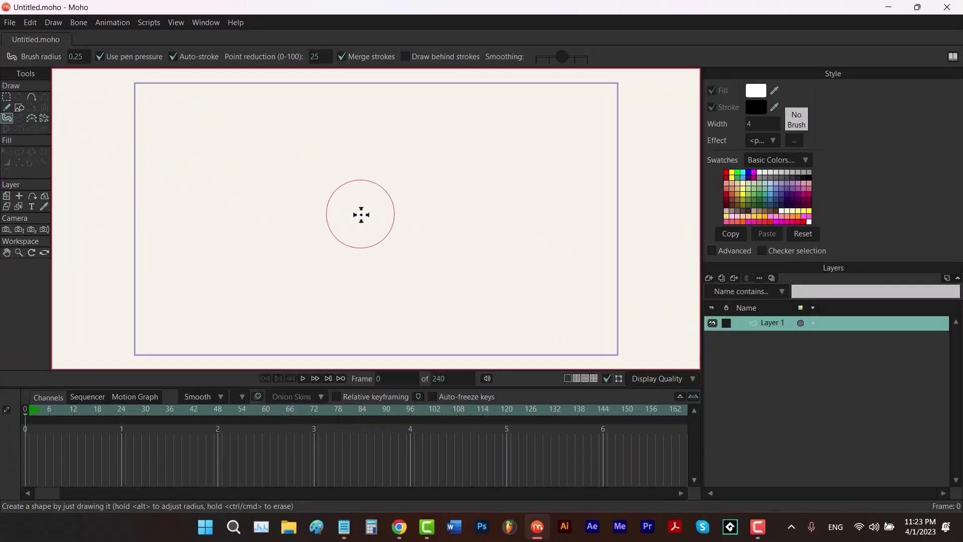
mouse_move(361, 216)
mouse_down()
mouse_move(539, 230)
mouse_move(466, 256)
mouse_move(347, 247)
mouse_move(452, 238)
mouse_up()
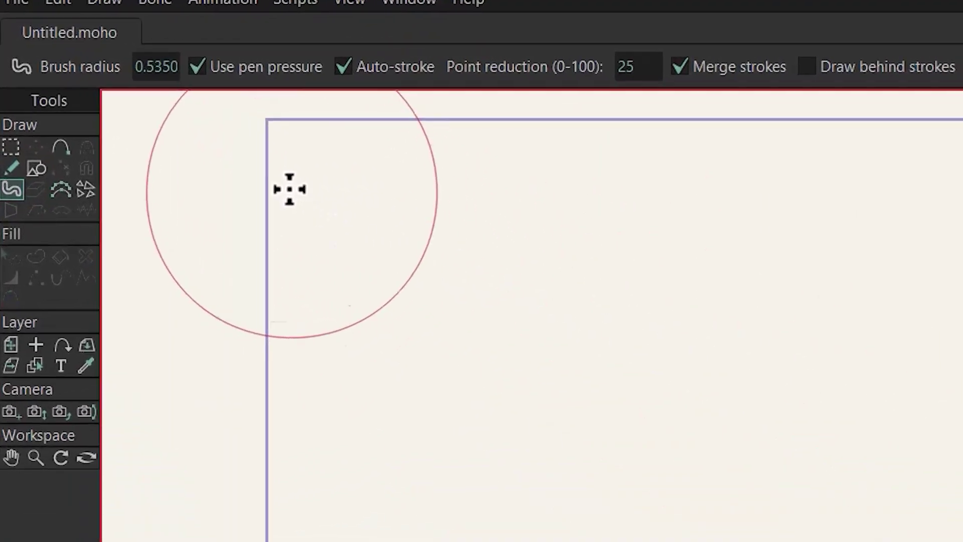
mouse_move(207, 74)
mouse_down()
mouse_move(247, 74)
mouse_move(208, 122)
mouse_up()
double_click(211, 72)
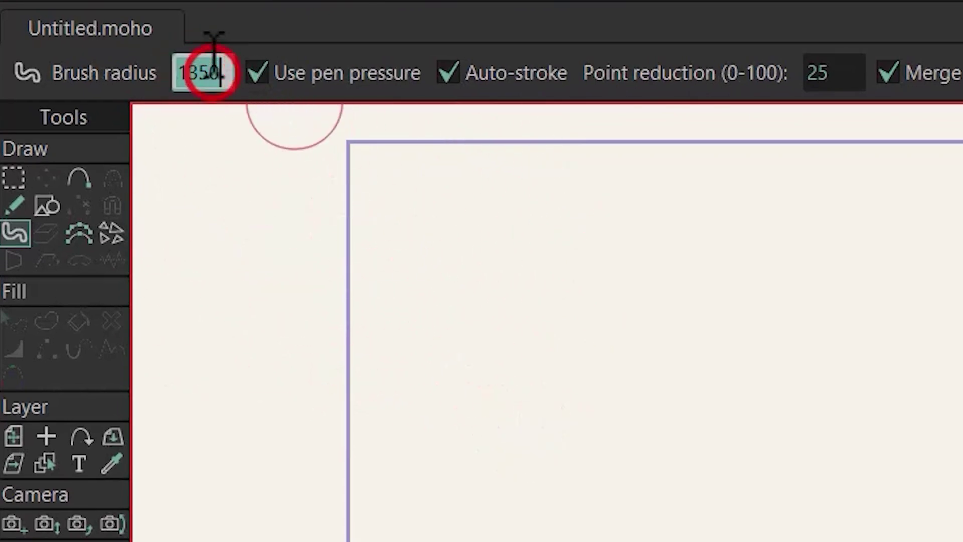
text(0.5)
key(Return)
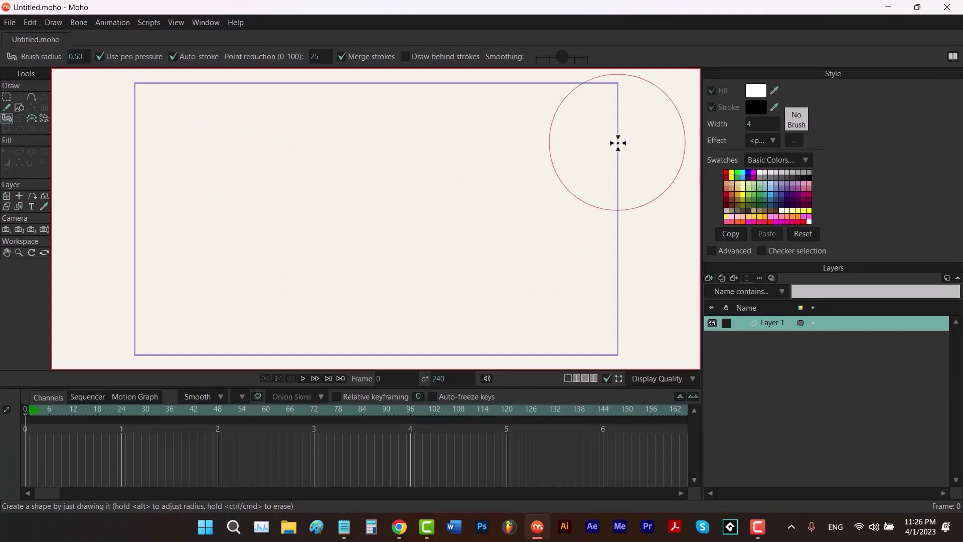
- Try a wavy blob stroke with Auto-stroke on and another with it off, undoing each one
mouse_move(552, 159)
mouse_down()
mouse_move(515, 189)
mouse_move(414, 165)
mouse_move(371, 196)
mouse_move(319, 171)
mouse_move(208, 173)
mouse_up()
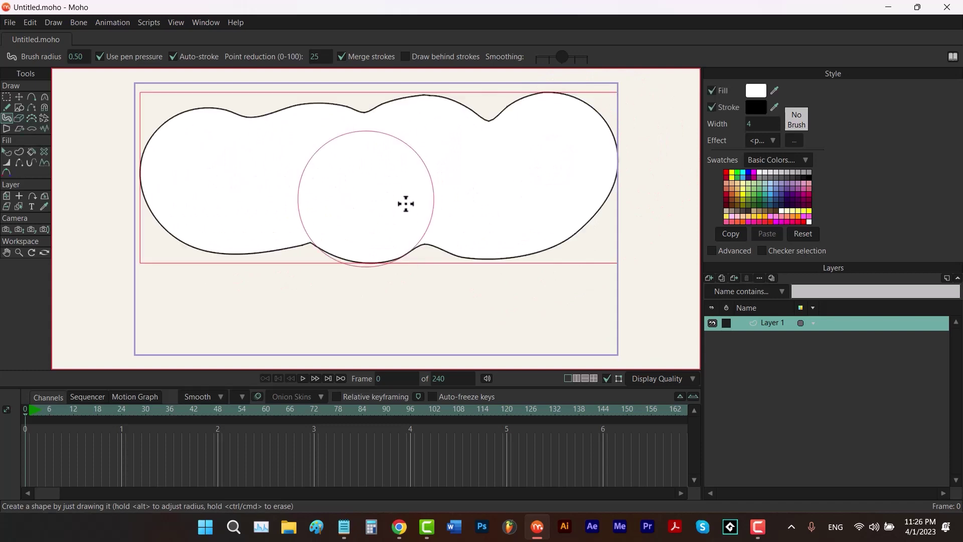
key(ctrl+z)
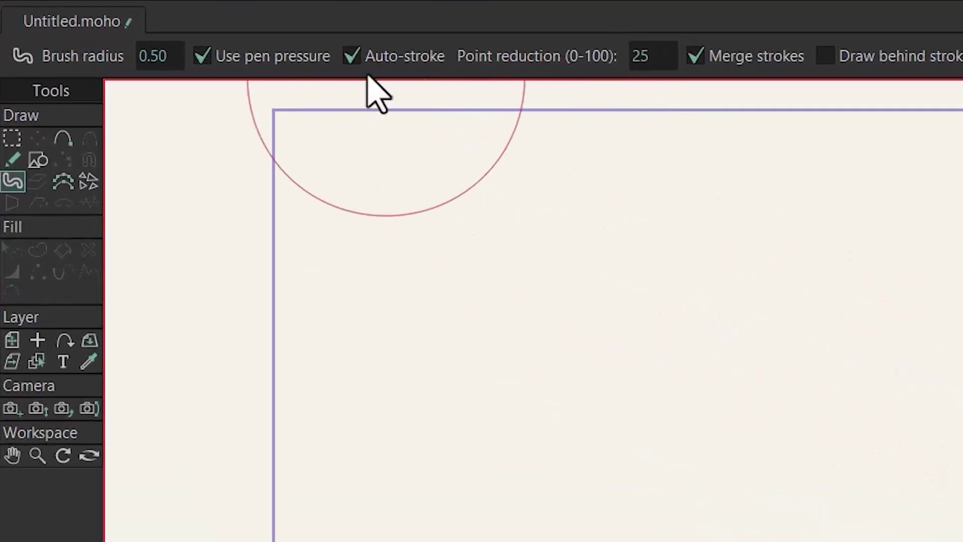
click(173, 57)
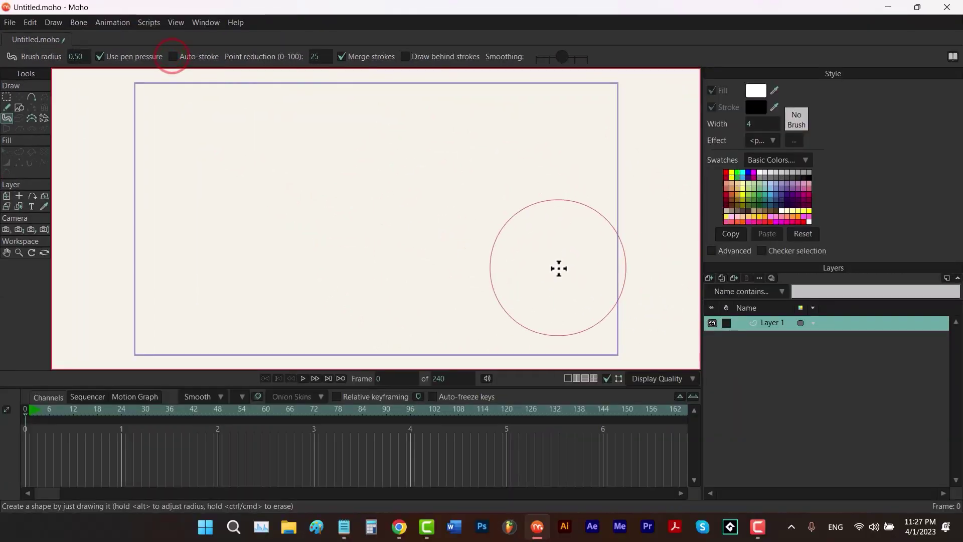
mouse_move(532, 184)
mouse_down()
mouse_move(397, 159)
mouse_move(359, 237)
mouse_move(450, 256)
mouse_up()
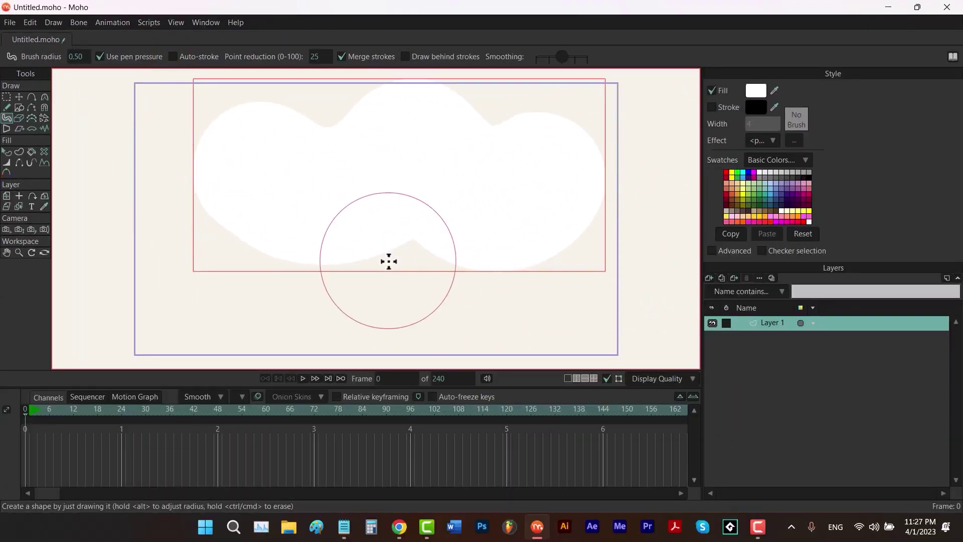
key(ctrl+z)
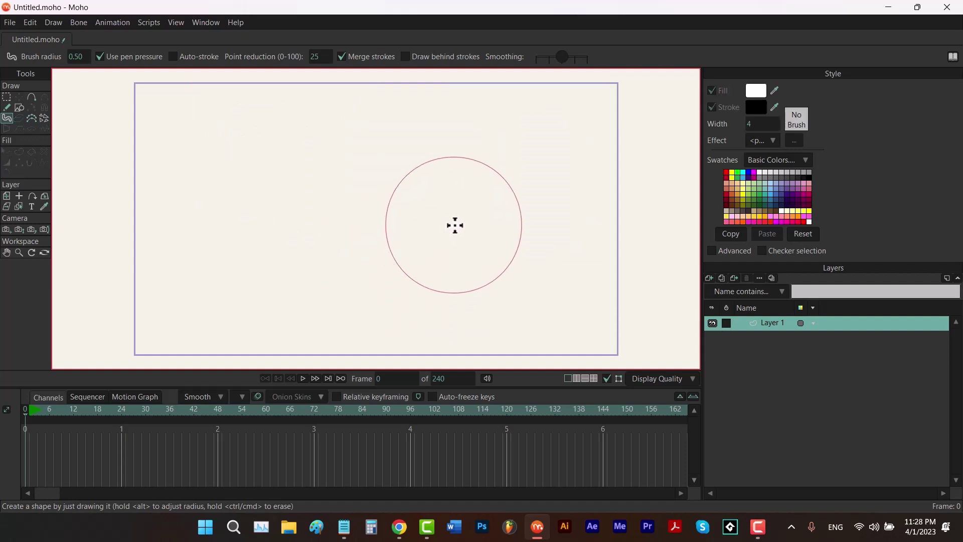
- Resize the brush radius to about 0.305 and turn Auto-stroke back on
drag(471, 214, 411, 217)
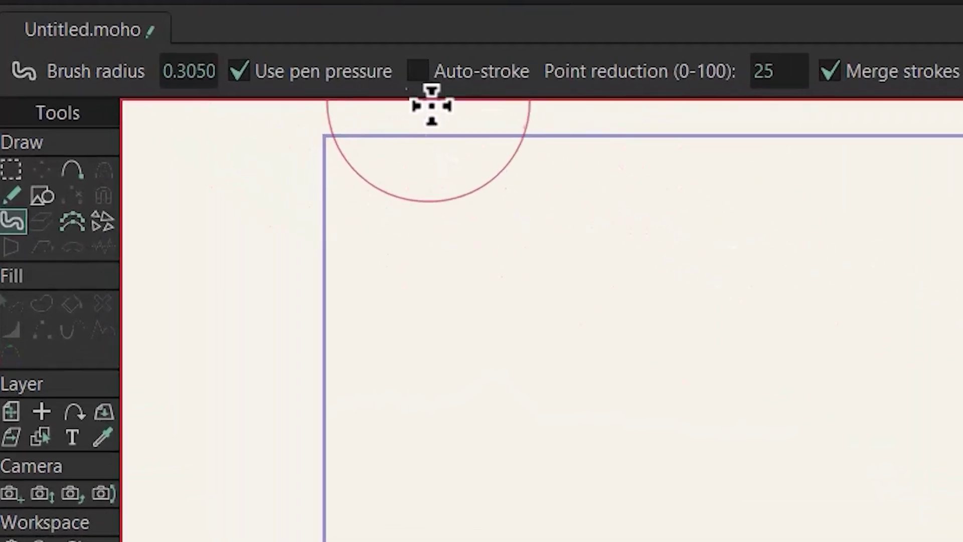
click(454, 77)
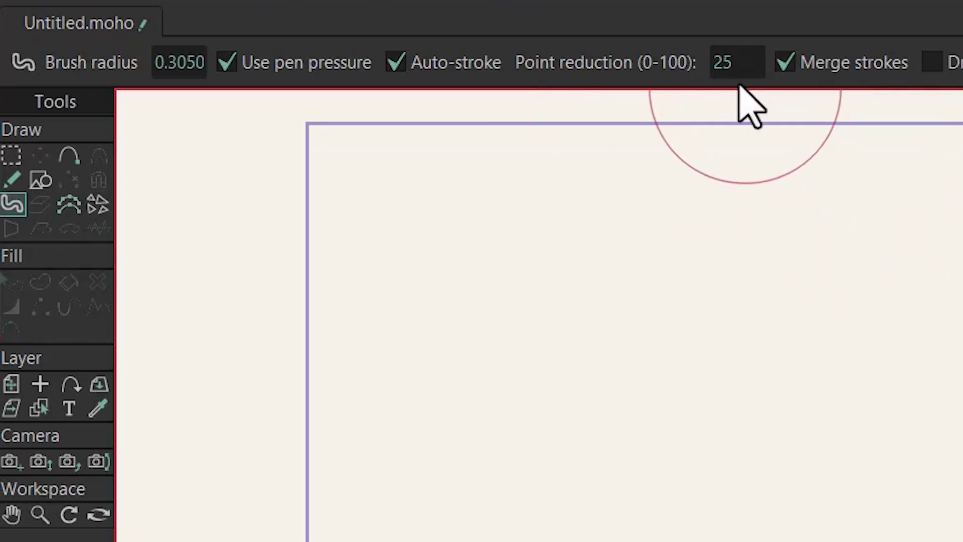
- Draw a wavy blob across the upper canvas with point reduction set to 0 and show its points
double_click(724, 68)
text(0)
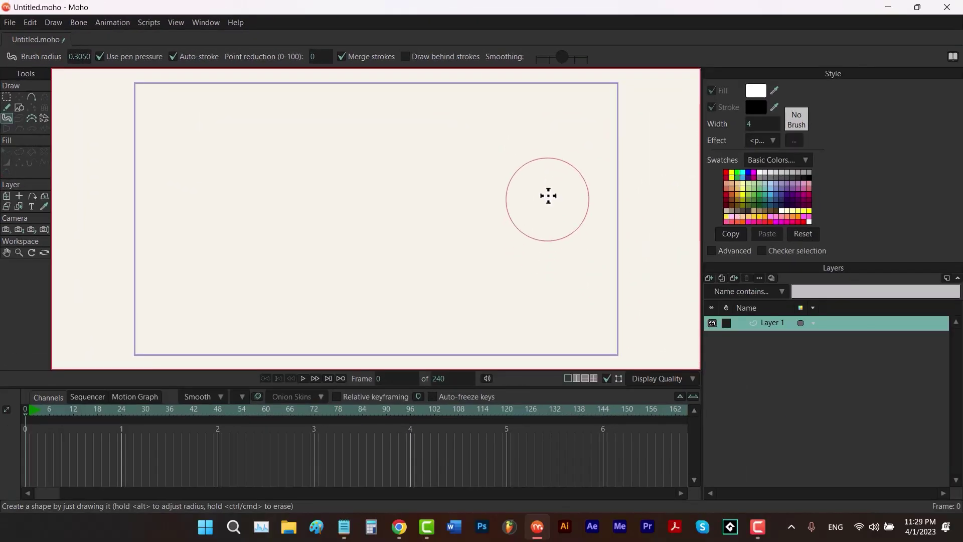
mouse_move(533, 147)
mouse_down()
mouse_move(382, 191)
mouse_move(237, 184)
mouse_up()
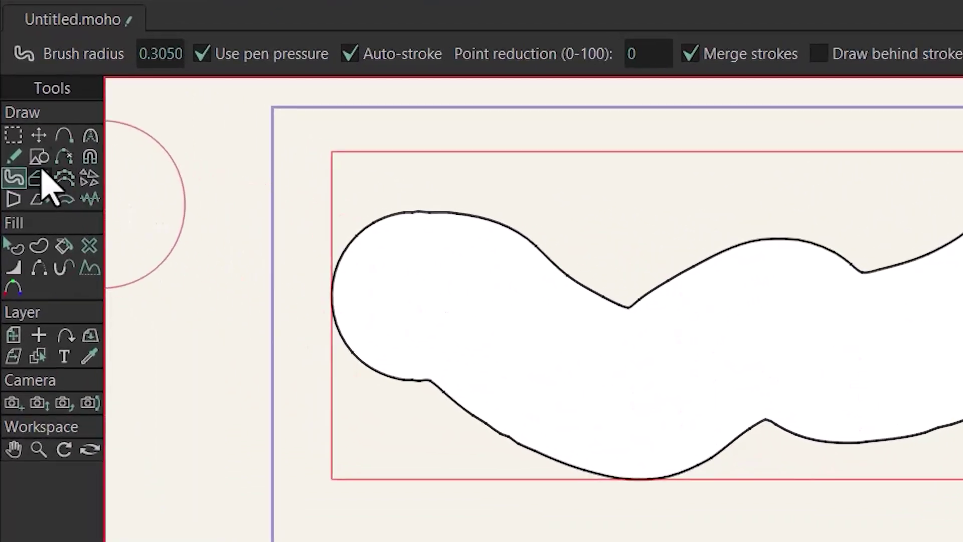
click(39, 136)
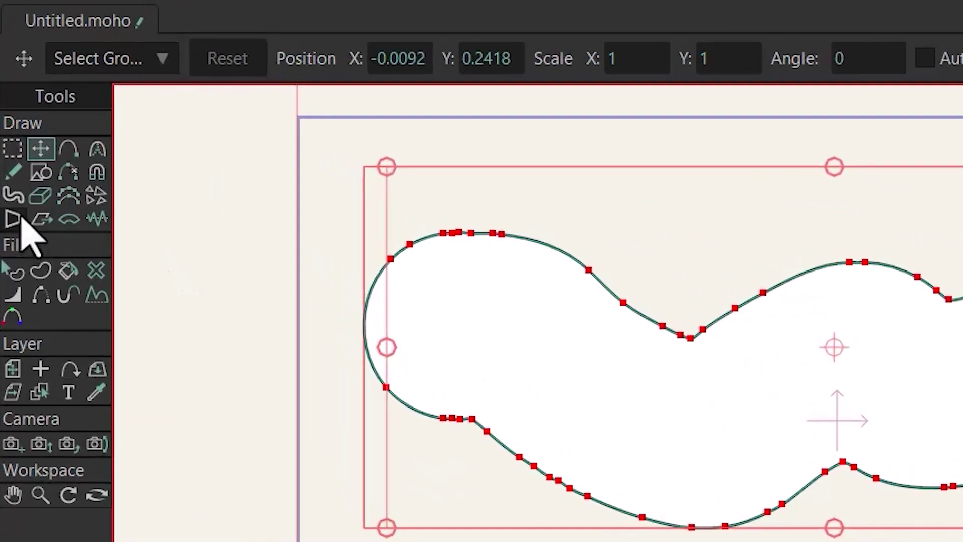
- Set the Blob Brush point reduction to 100
click(7, 117)
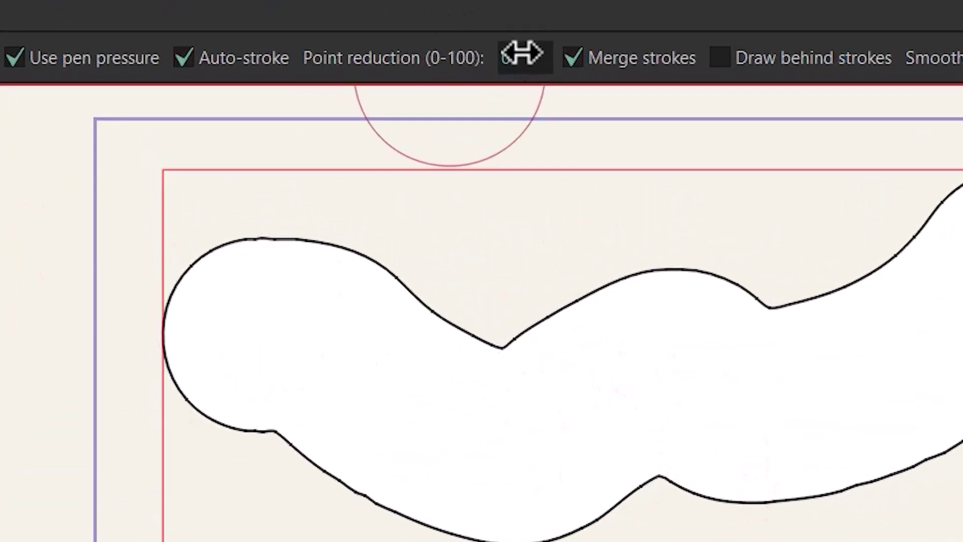
click(520, 52)
text(100)
key(Return)
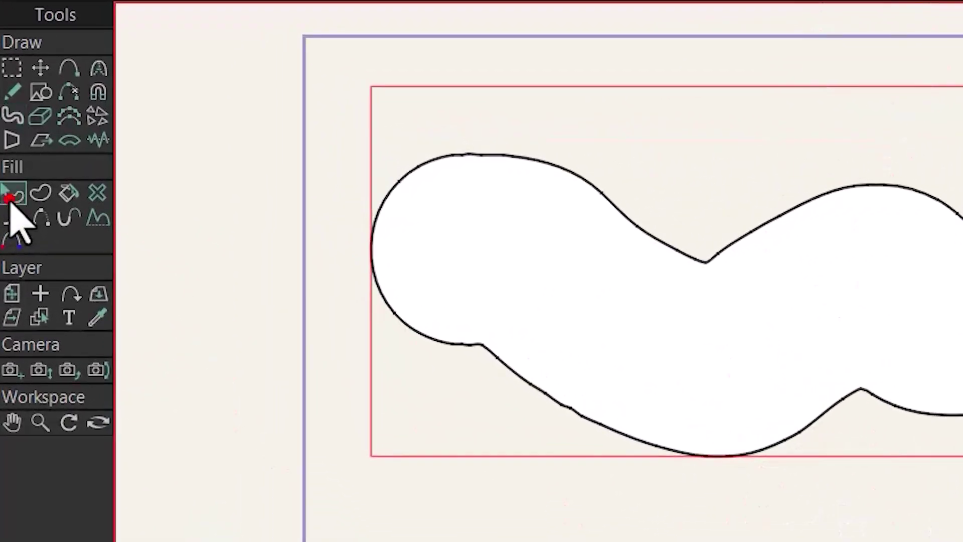
- Deselect the wavy blob and draw a separate, shorter blob below its right end
click(6, 152)
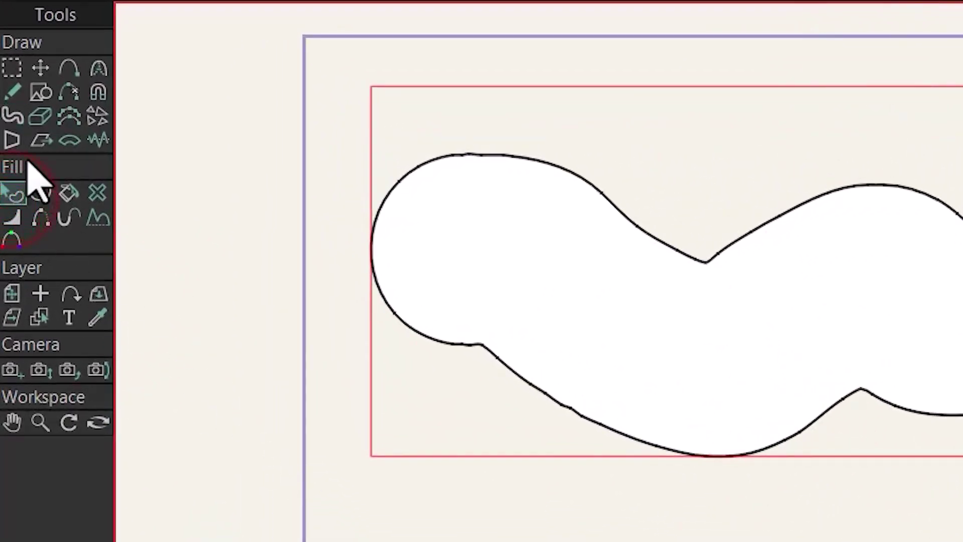
click(199, 376)
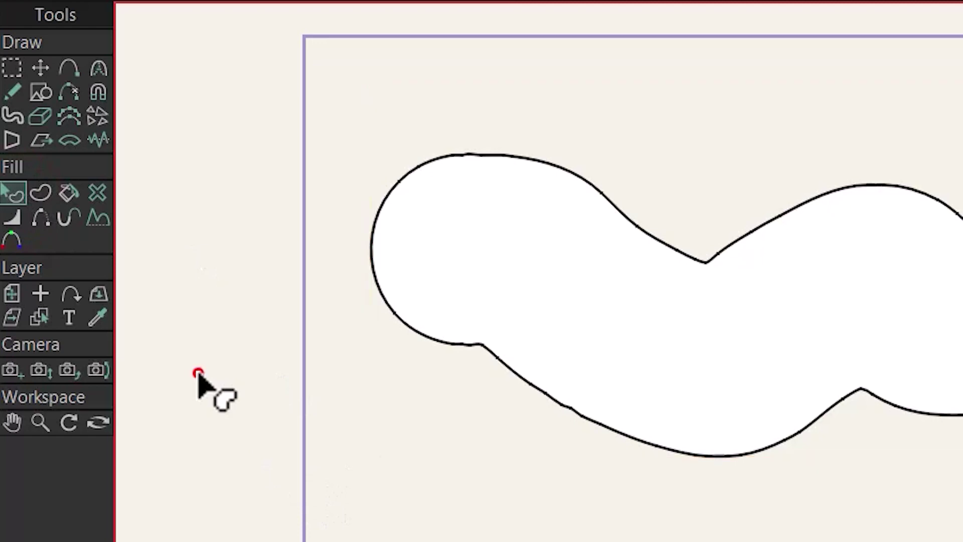
click(15, 122)
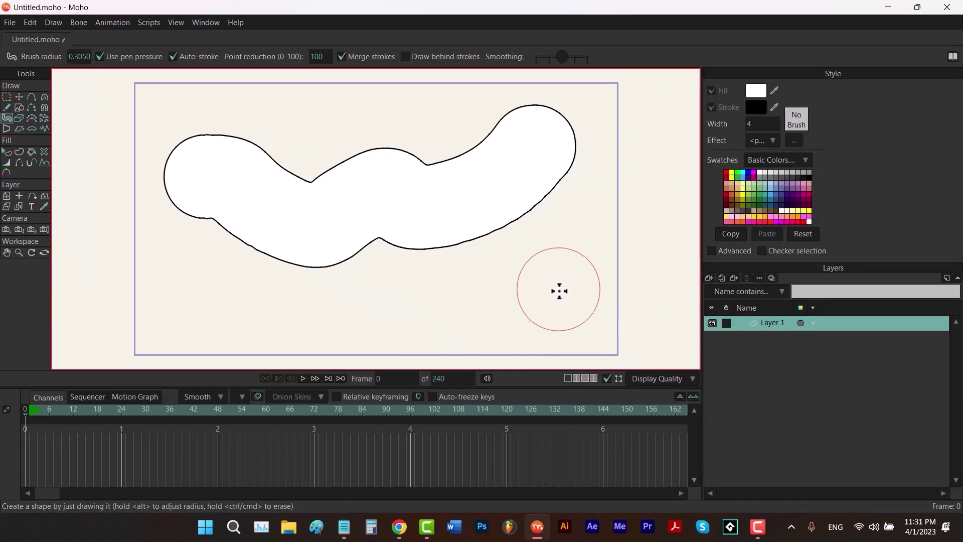
drag(545, 290, 427, 306)
- Select the points of both blobs for comparison, and delete both shapes to clear the canvas
click(16, 97)
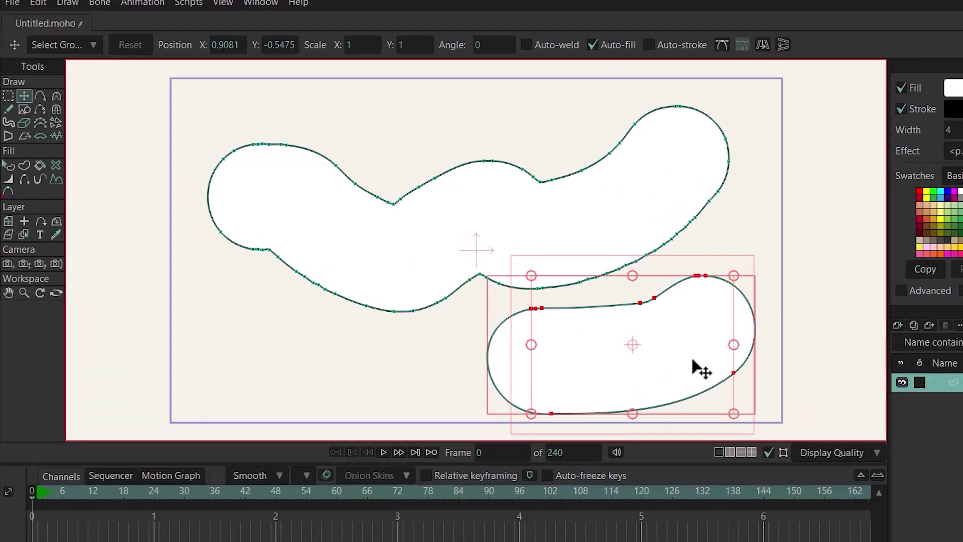
key(ctrl+a)
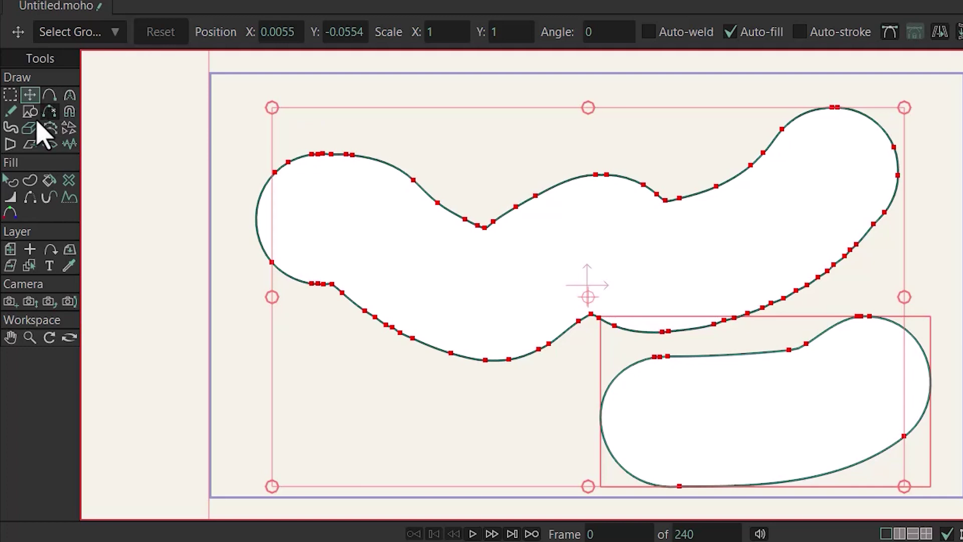
click(10, 127)
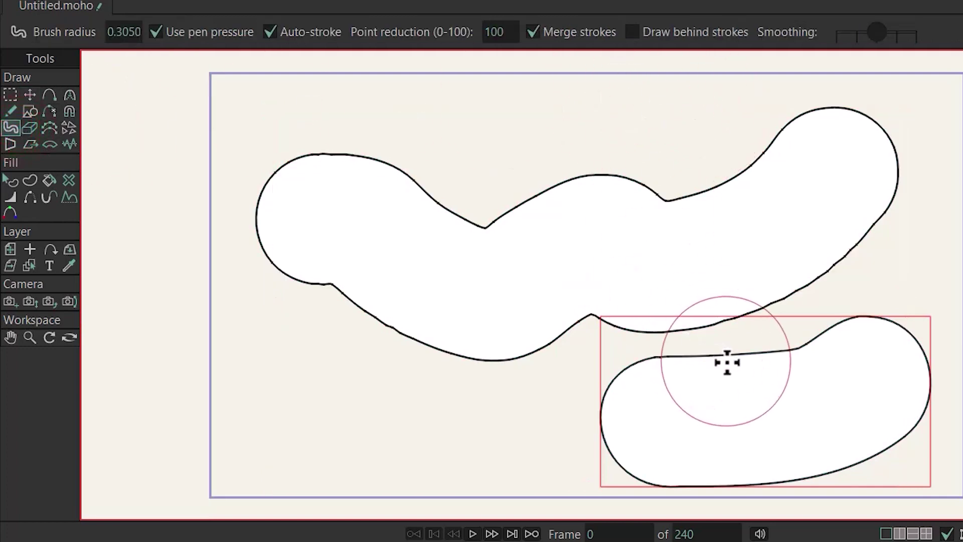
click(30, 94)
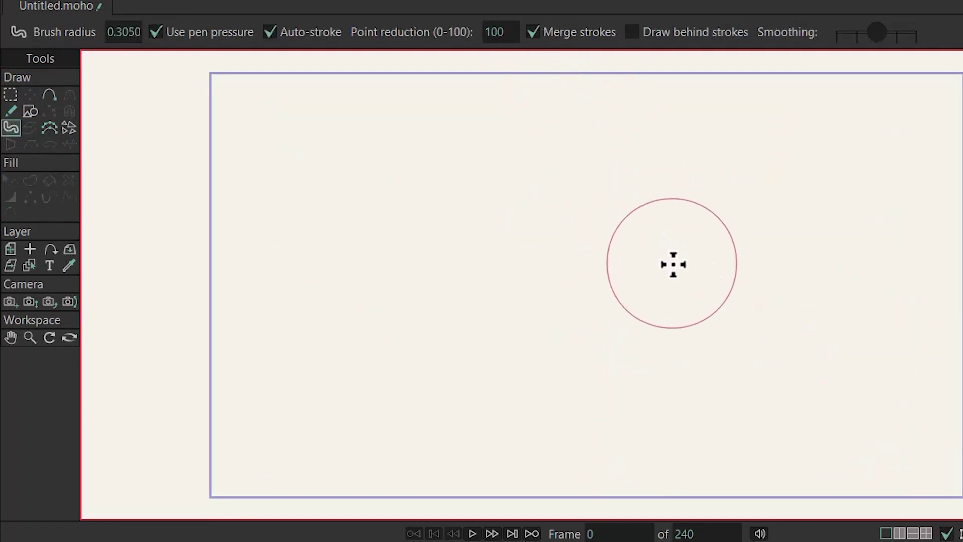
- Draw a blob across the upper canvas and merge an overlapping stroke into it from the lower right
drag(809, 162, 391, 183)
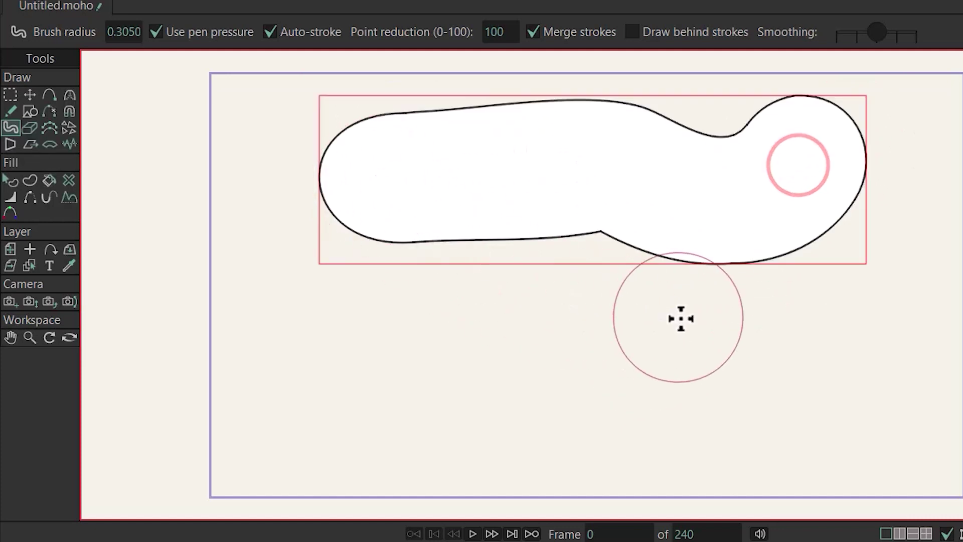
mouse_move(746, 372)
mouse_down()
mouse_move(631, 349)
mouse_move(550, 293)
mouse_move(493, 326)
mouse_up()
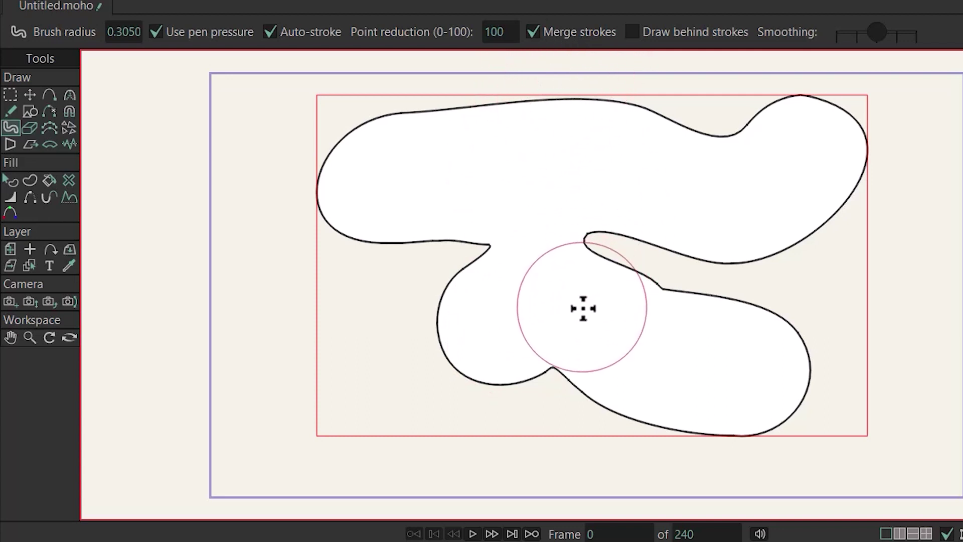
- Extend the merged blob toward the lower left, and draw a separate diagonal blob over it with Merge strokes off
click(533, 32)
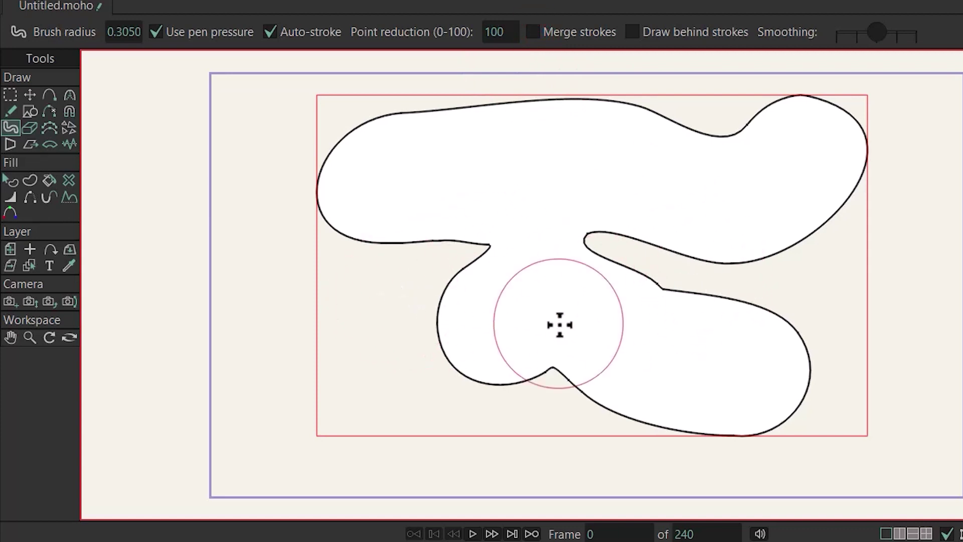
mouse_move(576, 308)
mouse_down()
mouse_move(507, 311)
mouse_move(376, 346)
mouse_move(341, 371)
mouse_up()
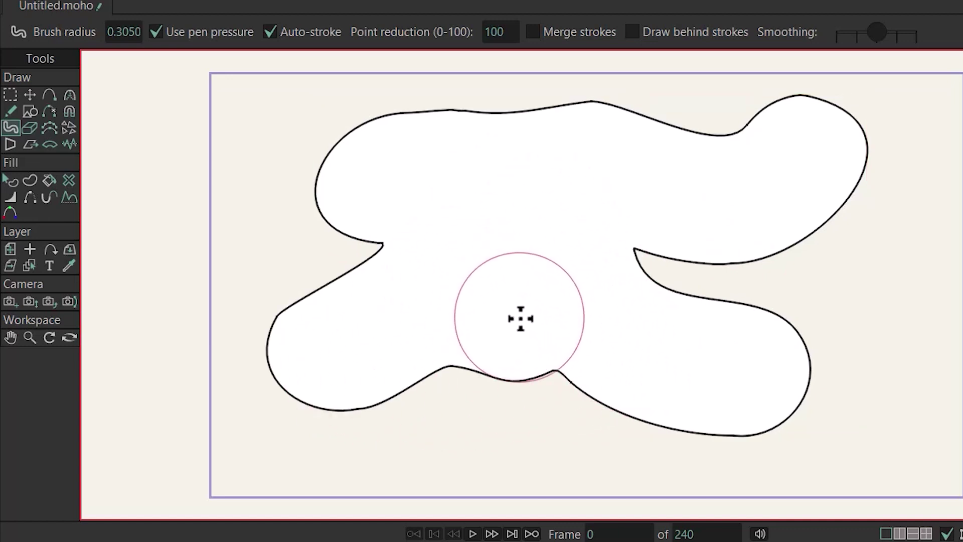
mouse_move(451, 187)
mouse_down()
mouse_move(529, 248)
mouse_move(675, 331)
mouse_move(702, 366)
mouse_up()
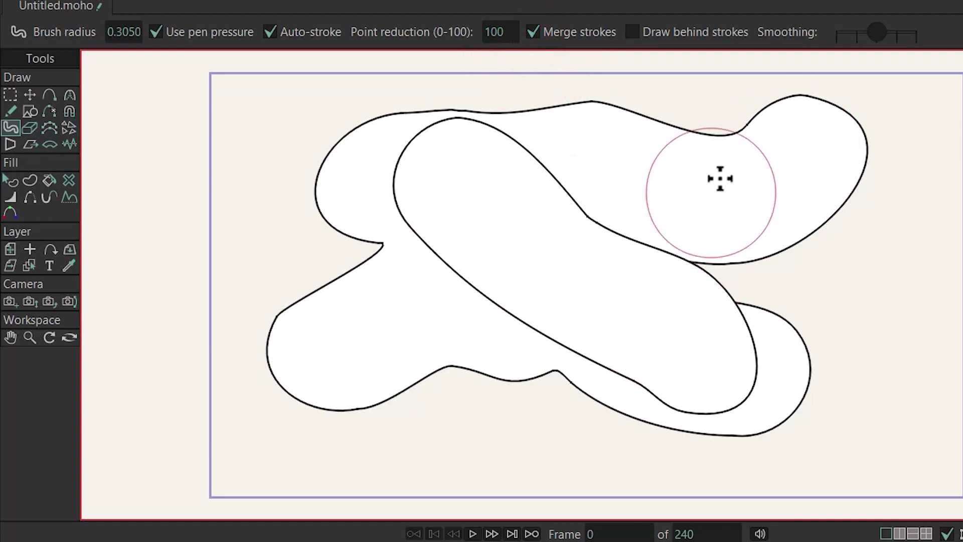
- With Merge strokes on, draw a new wavy blob over the shapes and merge a diagonal stroke toward the lower right into it
mouse_move(726, 217)
mouse_down()
mouse_move(739, 157)
mouse_move(574, 186)
mouse_move(454, 244)
mouse_up()
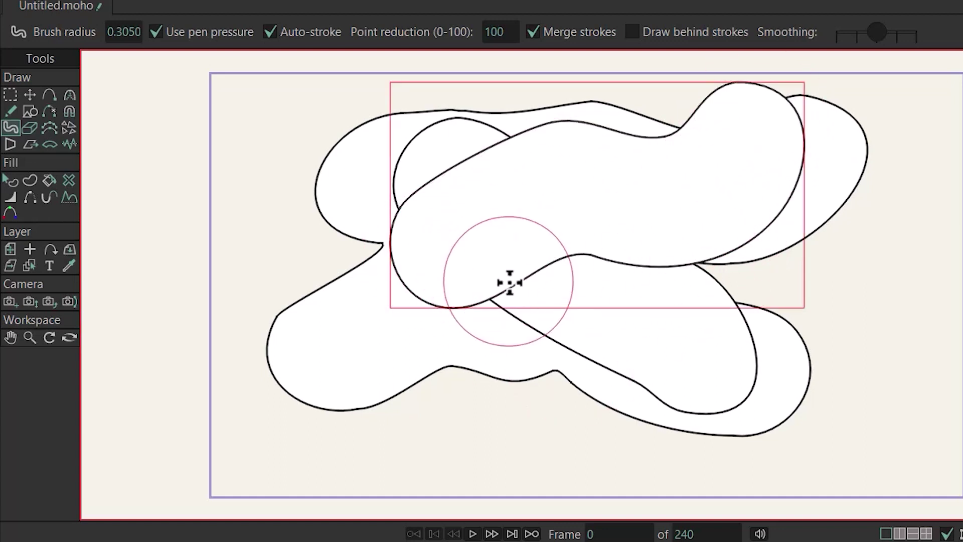
mouse_move(529, 204)
mouse_down()
mouse_move(520, 243)
mouse_move(664, 279)
mouse_move(694, 366)
mouse_up()
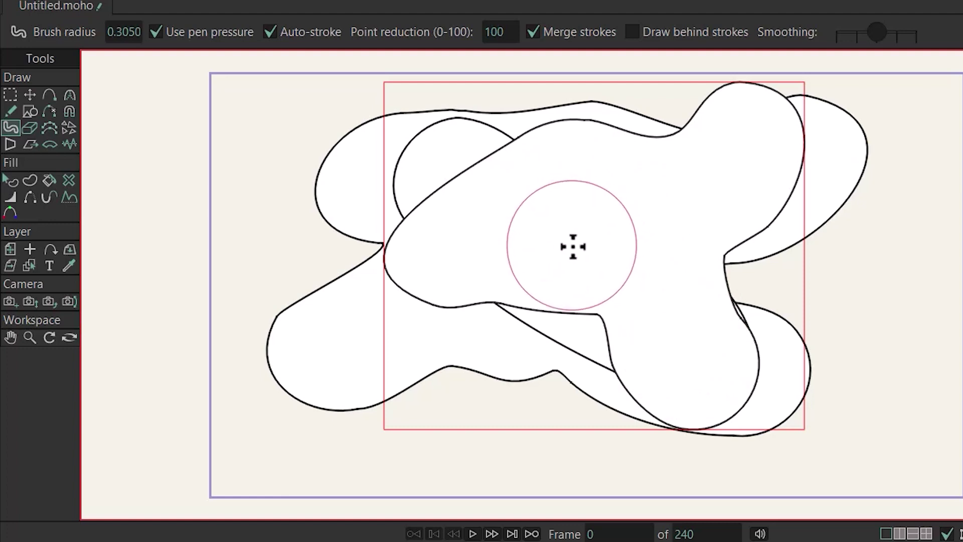
- Select all points of the overlapping blobs and delete them
click(30, 96)
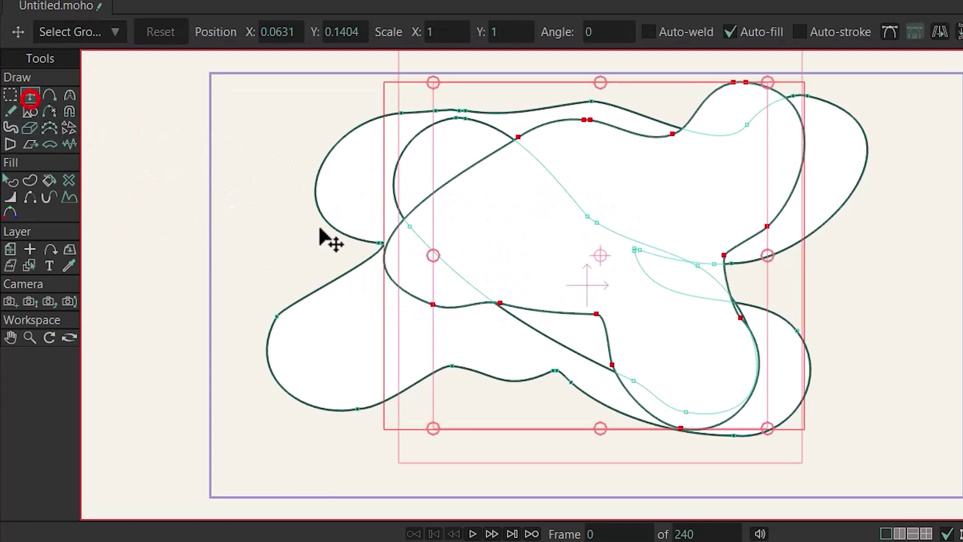
key(ctrl+a)
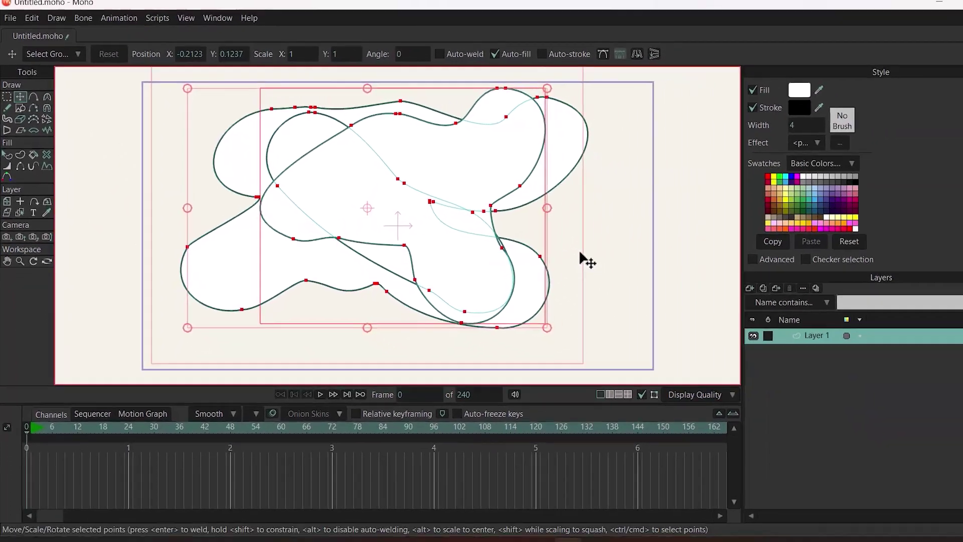
key(Delete)
- Set the fill colour to red and draw a wavy blob across the upper canvas with the Blob Brush
key(b)
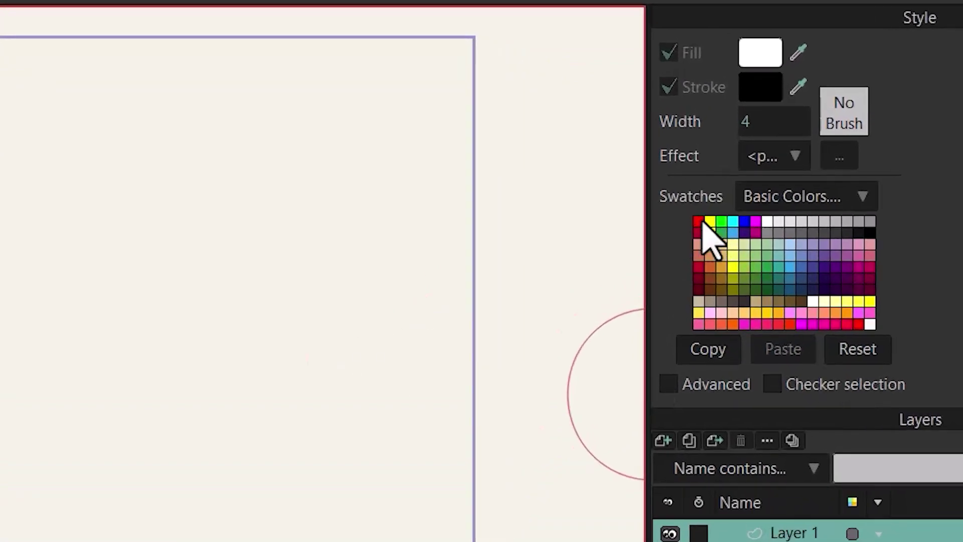
click(702, 225)
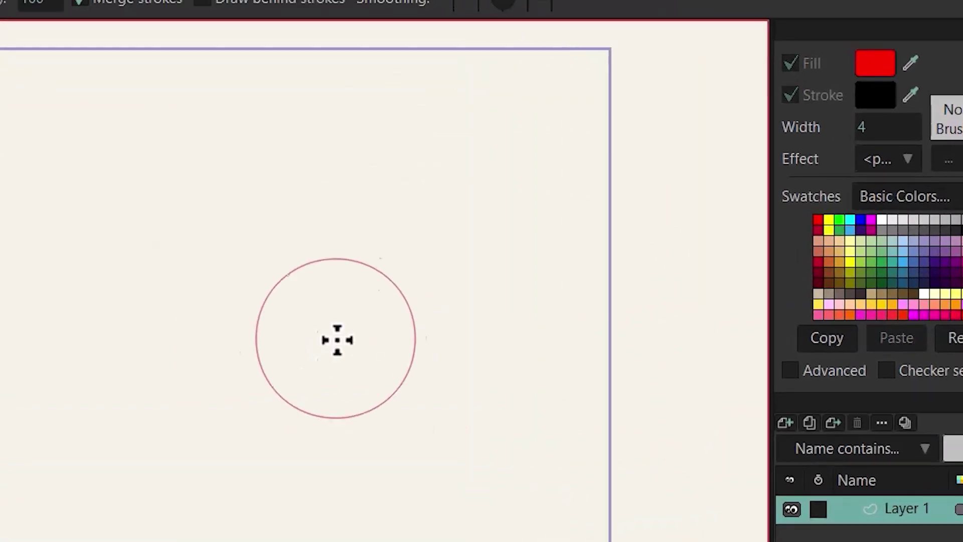
drag(288, 138, 0, 206)
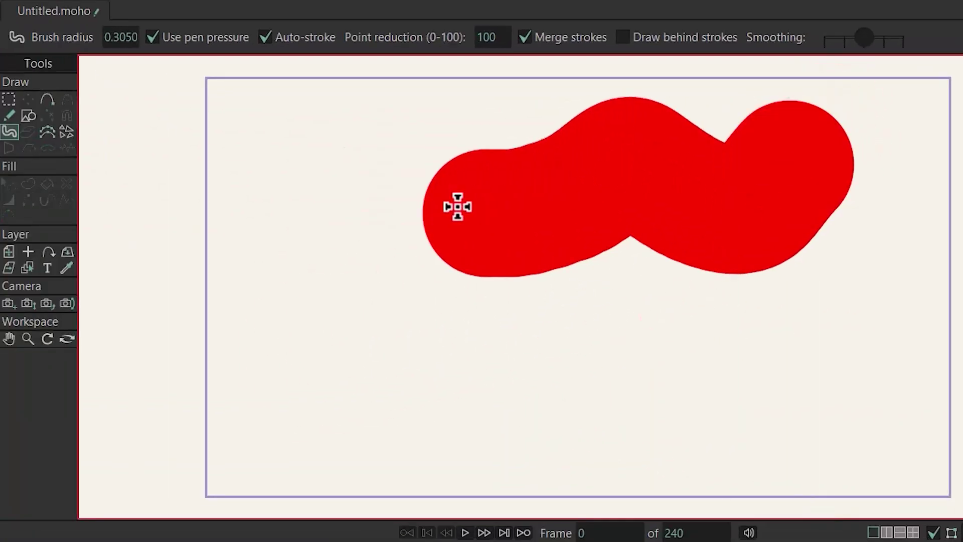
- Extend the red wavy blob toward the left side of the canvas with the Blob Brush, and deselect the shape
drag(457, 206, 392, 198)
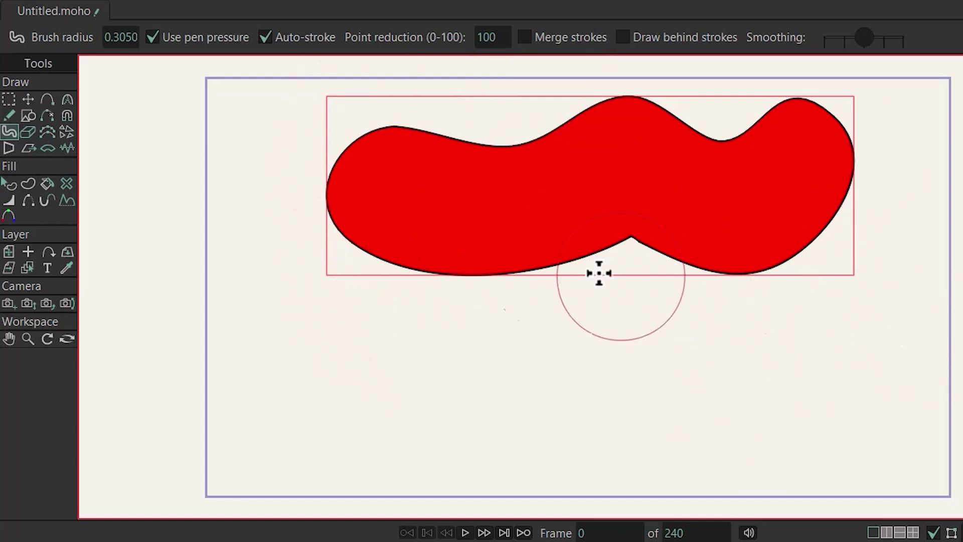
click(8, 184)
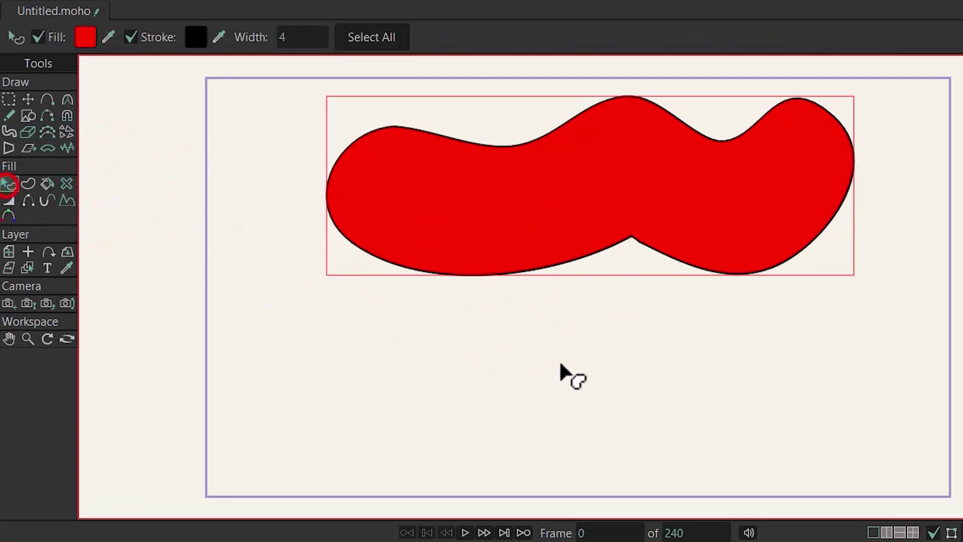
click(608, 367)
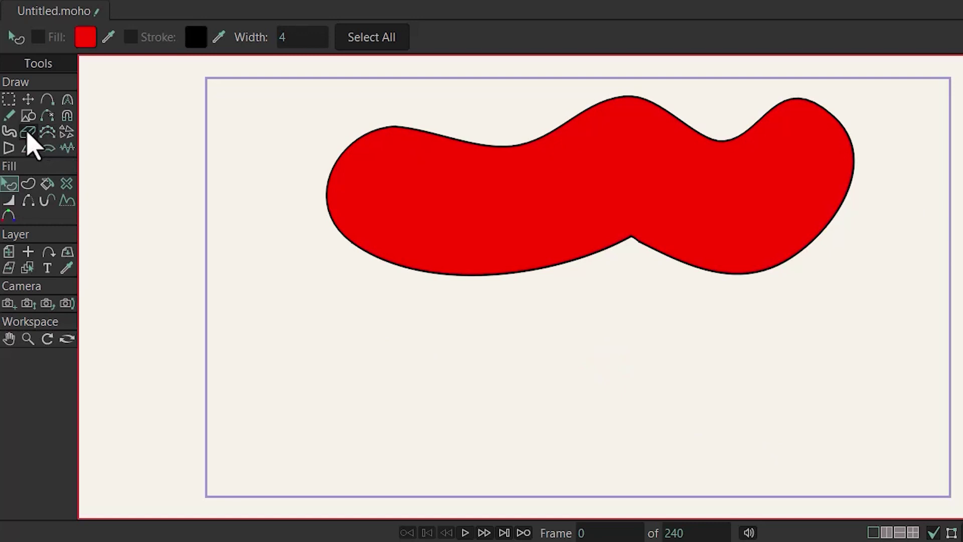
- With Merge strokes on, paint a separate red blob across the lower canvas, select its shape and merge another stroke into its underside
click(8, 131)
mouse_move(835, 305)
mouse_down()
mouse_move(756, 265)
mouse_move(410, 348)
mouse_up()
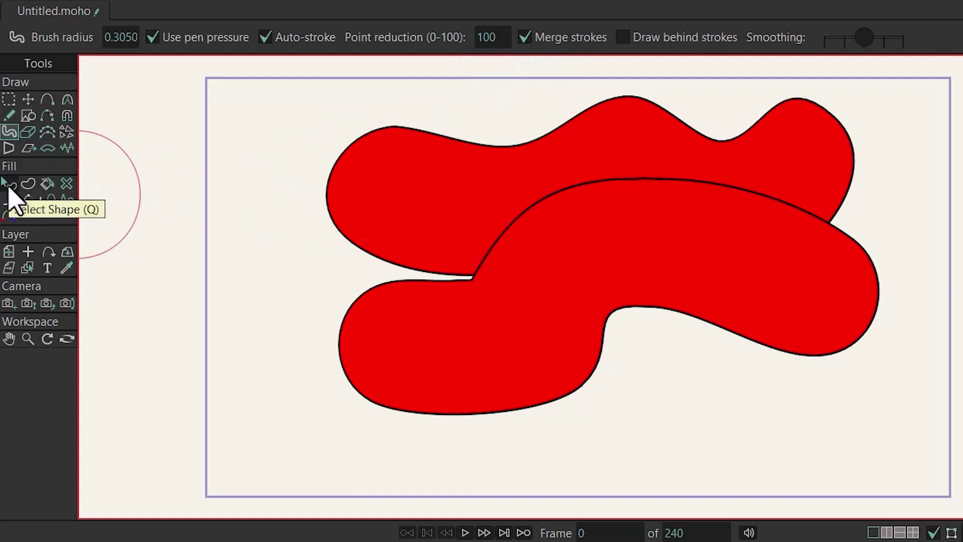
click(9, 184)
click(709, 296)
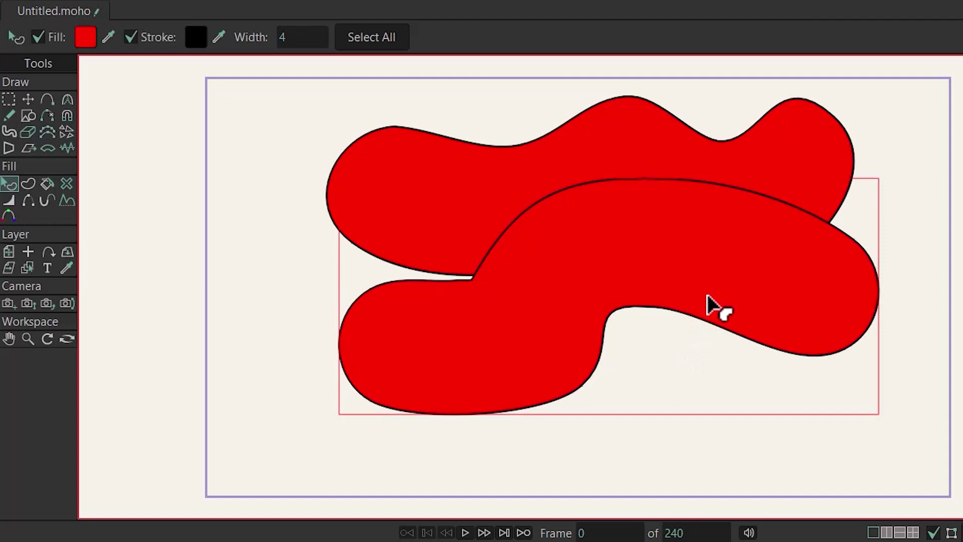
key(b)
mouse_move(722, 311)
mouse_down()
mouse_move(622, 321)
mouse_move(641, 366)
mouse_move(609, 385)
mouse_up()
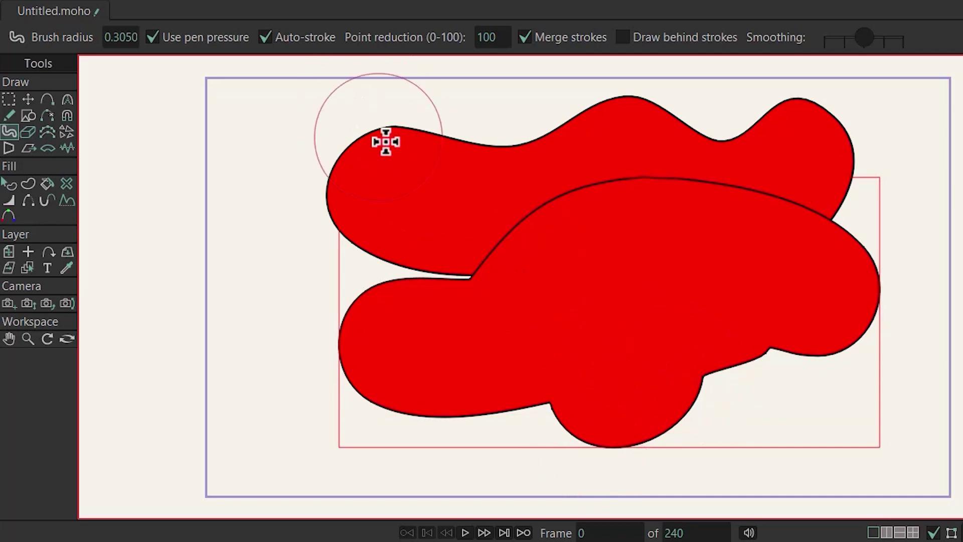
- Select the upper blob's shape and merge strokes into it, extending it to the left and down toward the canvas's lower edge
key(q)
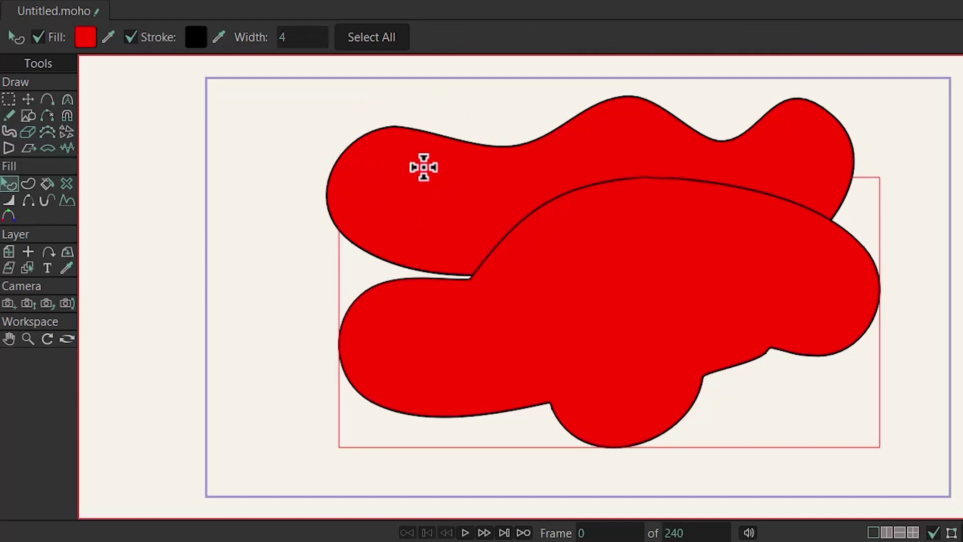
click(423, 167)
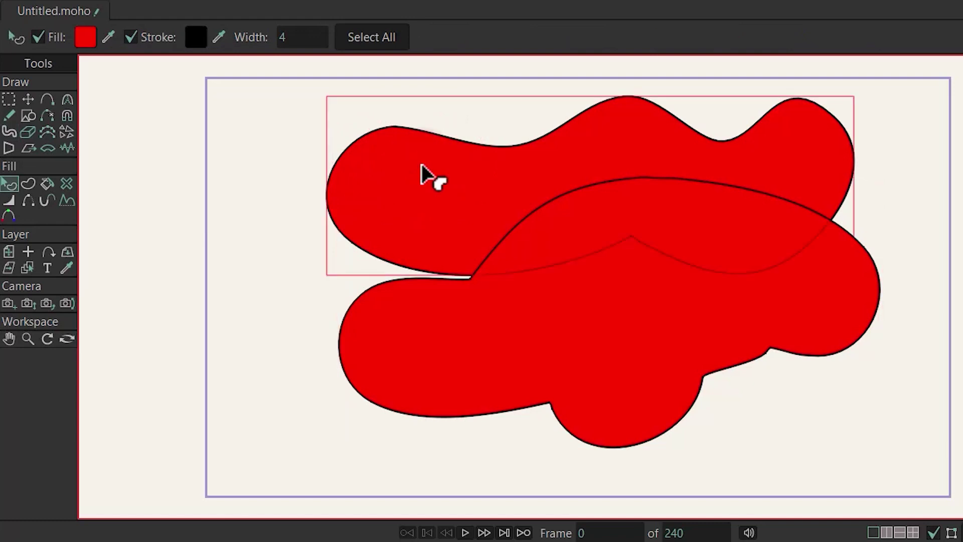
key(b)
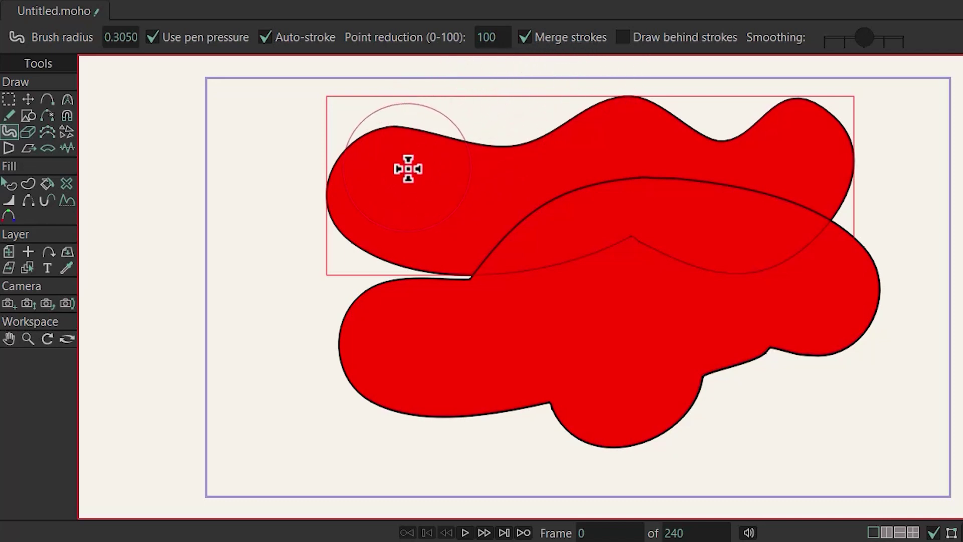
mouse_move(407, 169)
mouse_down()
mouse_move(349, 182)
mouse_move(271, 252)
mouse_up()
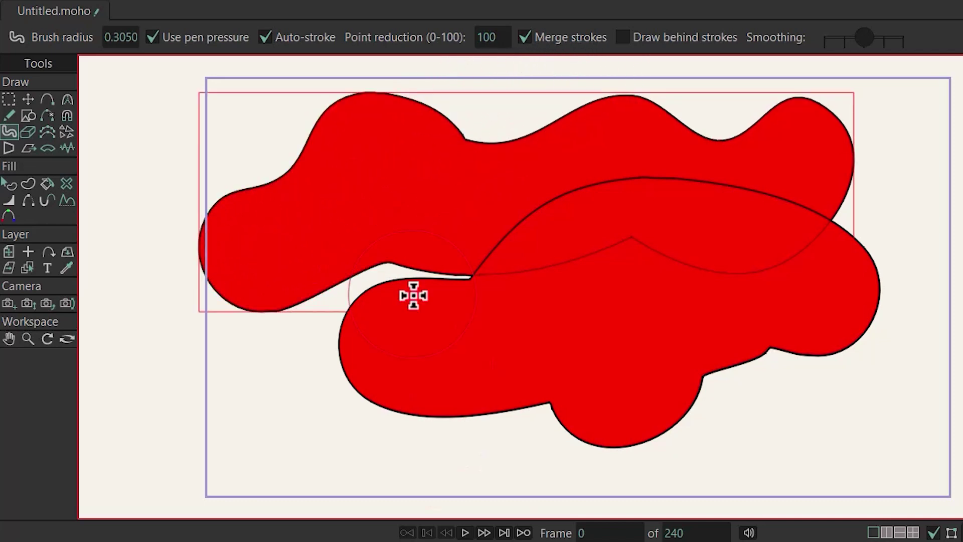
mouse_move(415, 179)
mouse_down()
mouse_move(391, 212)
mouse_move(291, 239)
mouse_move(278, 324)
mouse_move(333, 344)
mouse_move(396, 404)
mouse_move(498, 444)
mouse_up()
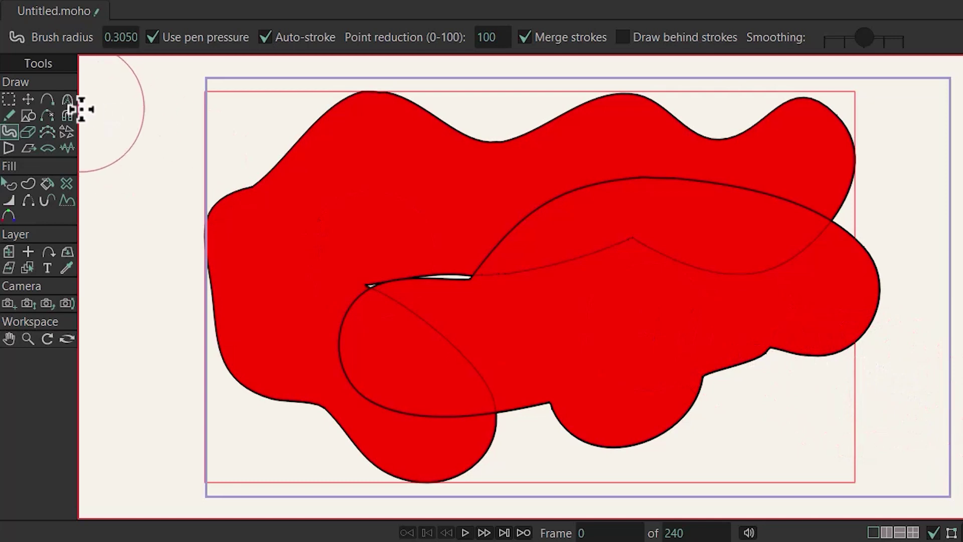
- Select all points of the two red blobs, delete them and return to the Blob Brush
click(28, 99)
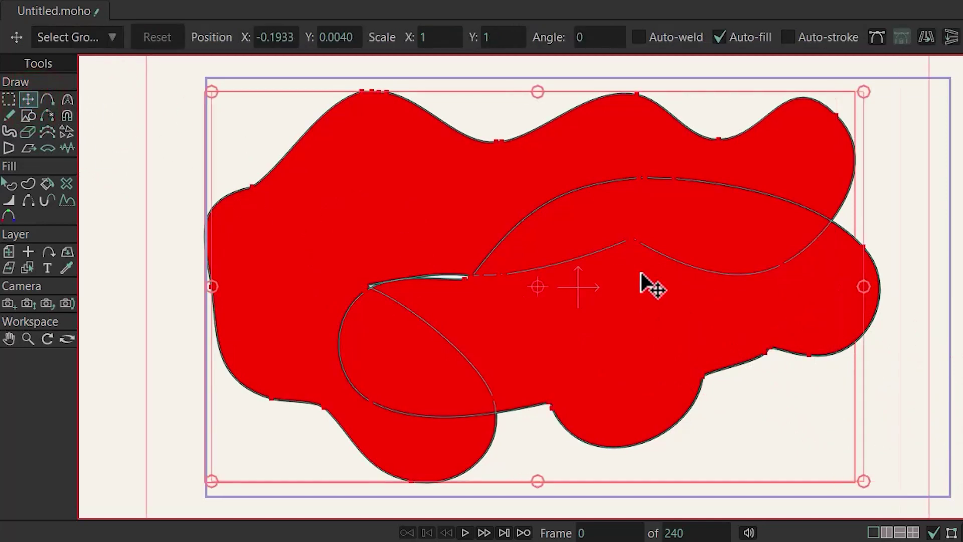
key(Delete)
key(f)
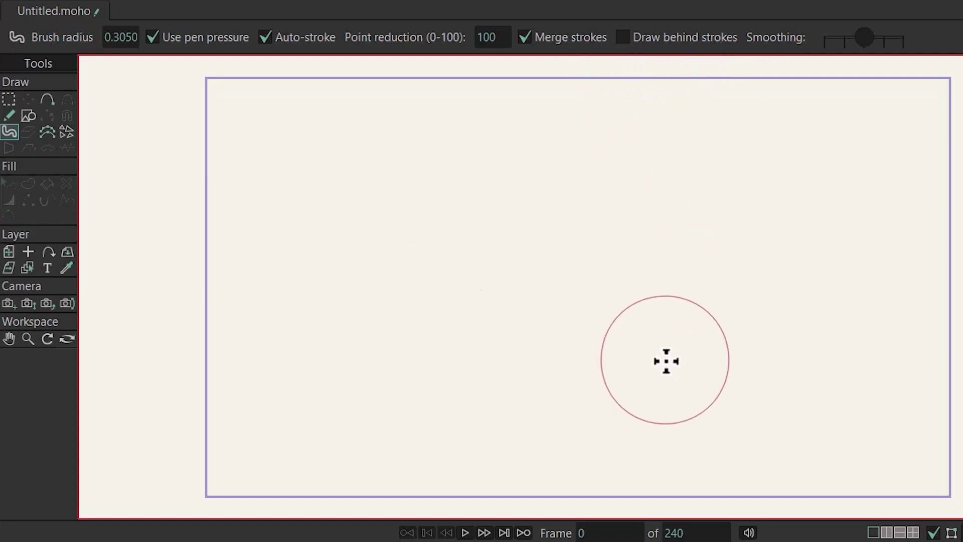
- Draw an unfilled, stroked rectangle around the canvas centre with Auto-fill off and Auto-stroke on
click(28, 116)
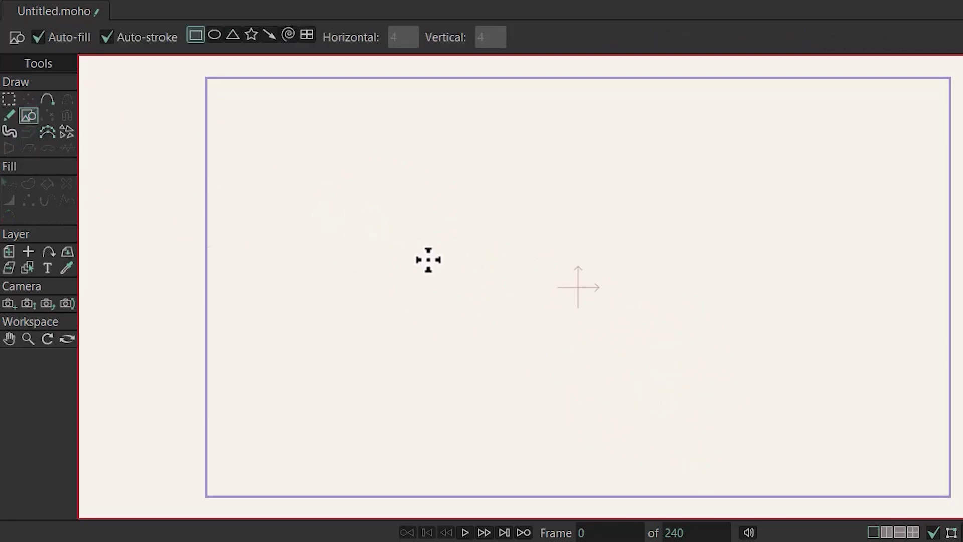
click(38, 37)
drag(775, 167, 419, 394)
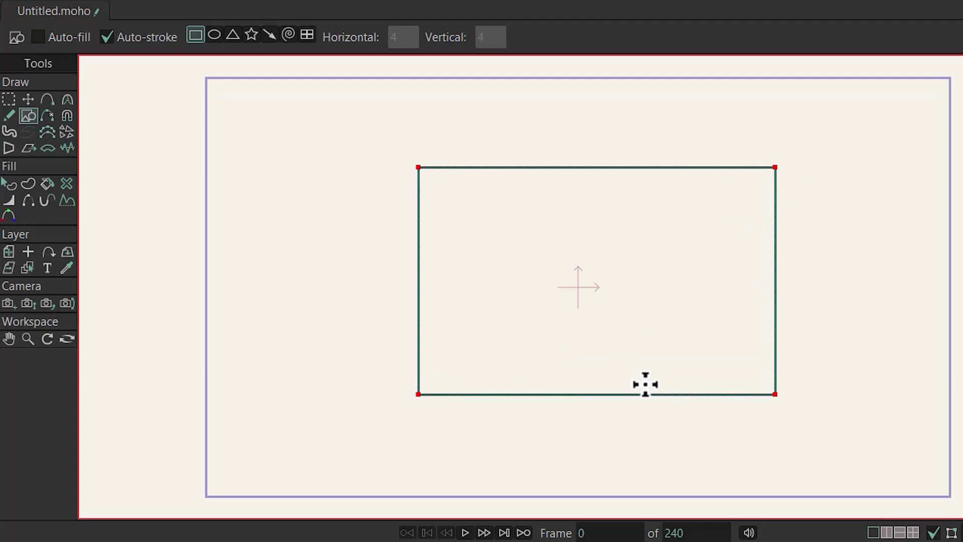
- Paint a wavy red blob across the unfilled rectangle with Draw behind strokes off, and undo it
key(f)
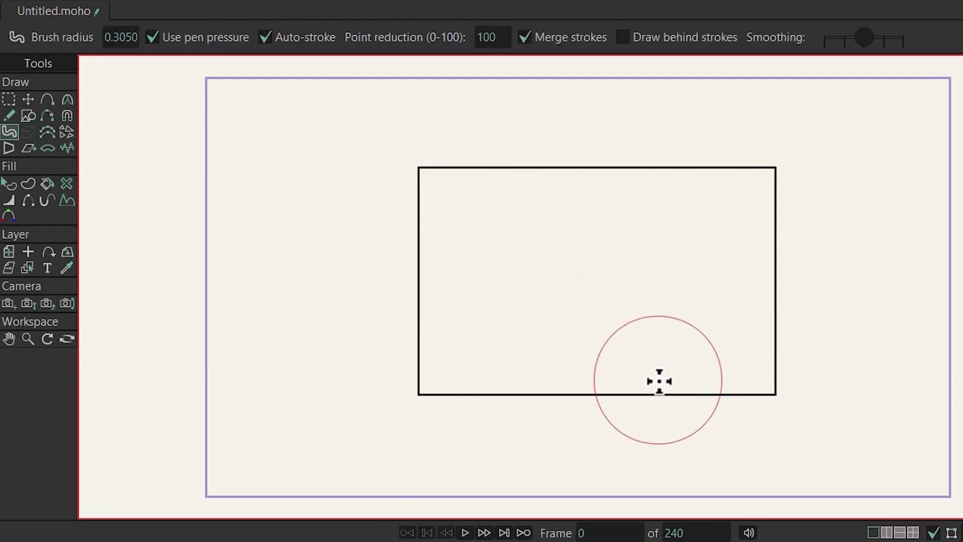
mouse_move(853, 193)
mouse_down()
mouse_move(657, 249)
mouse_move(372, 291)
mouse_up()
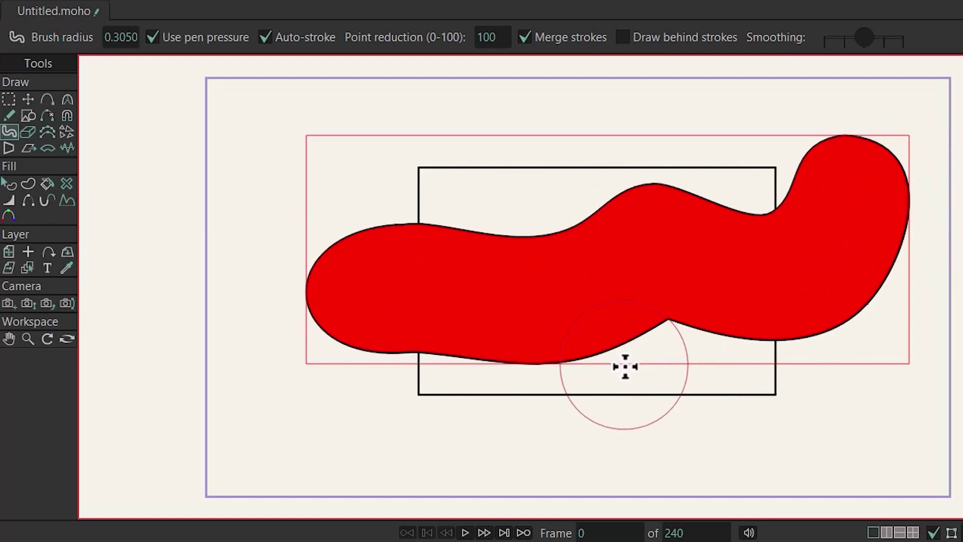
key(ctrl+z)
- Turn on Draw behind strokes, paint a wavy red blob across the unfilled rectangle, and undo both the blob and the rectangle
click(622, 37)
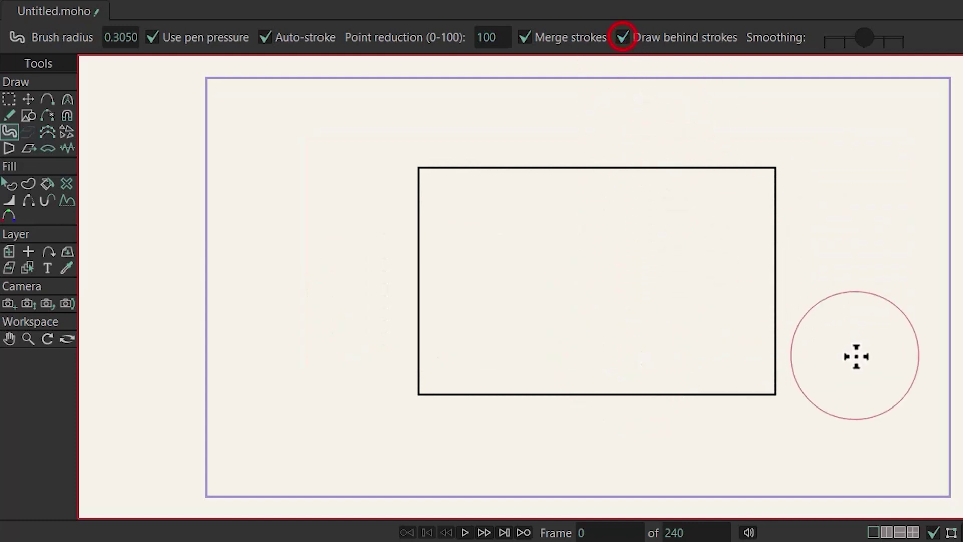
mouse_move(866, 188)
mouse_down()
mouse_move(617, 217)
mouse_move(351, 280)
mouse_up()
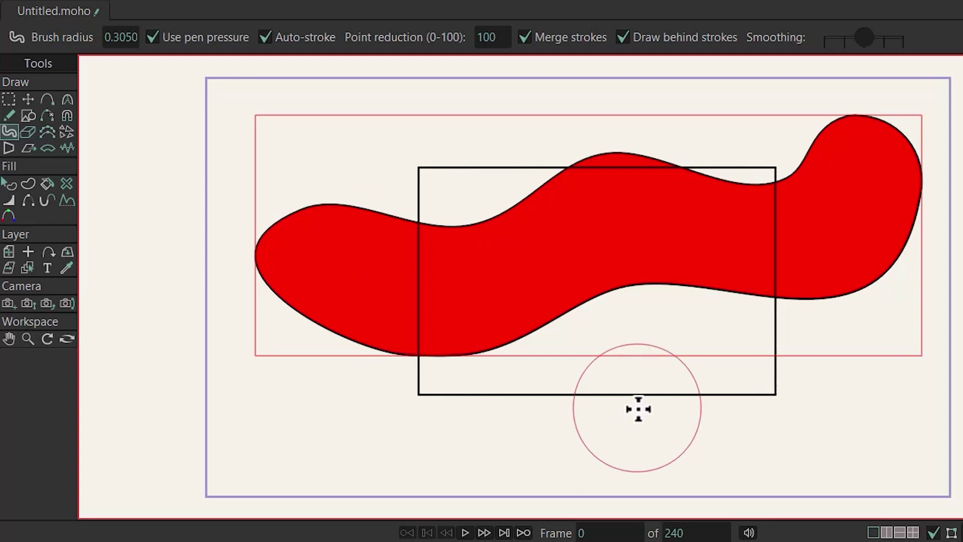
key(ctrl+z)
key(ctrl+z)
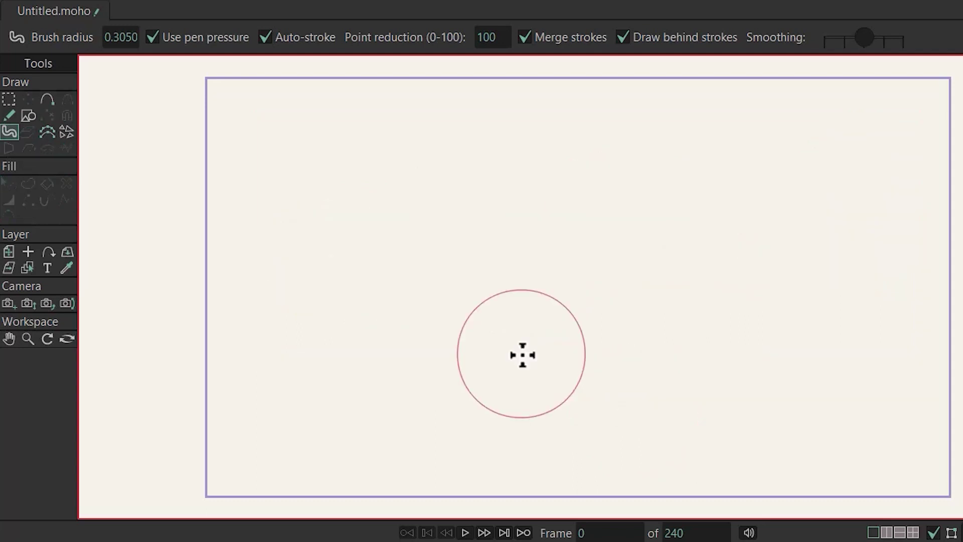
- Draw a red rectangle with Auto-fill and Auto-stroke on, and paint a wavy blob across it with Draw behind strokes on
click(28, 116)
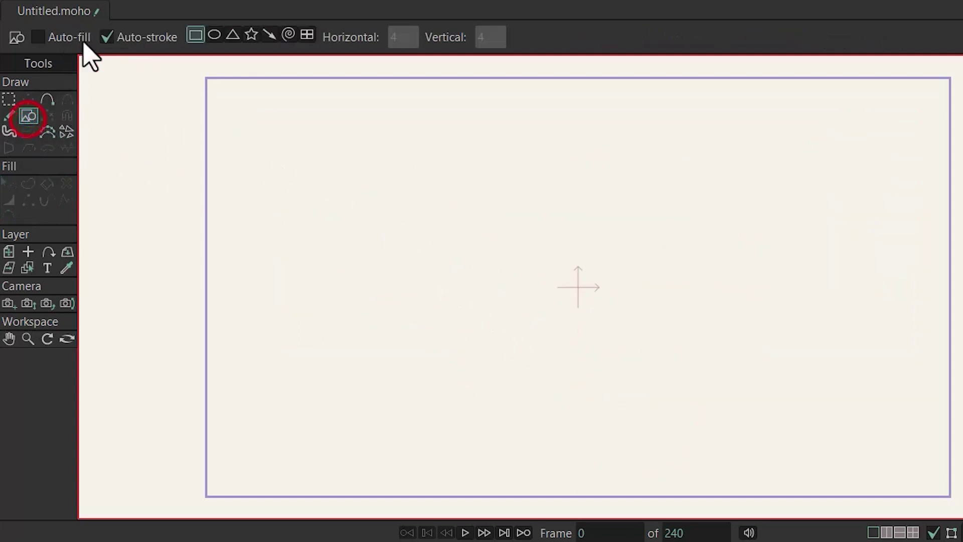
drag(818, 147, 404, 407)
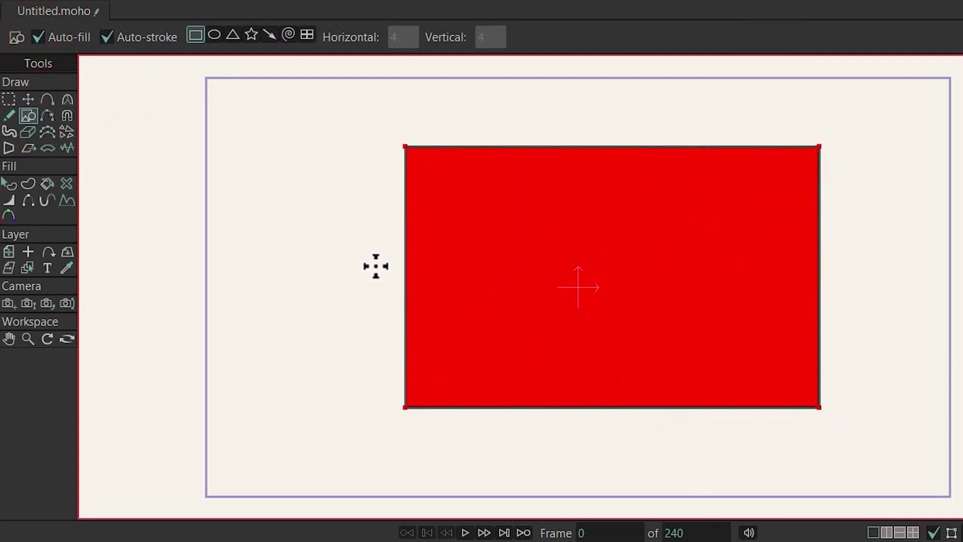
click(10, 131)
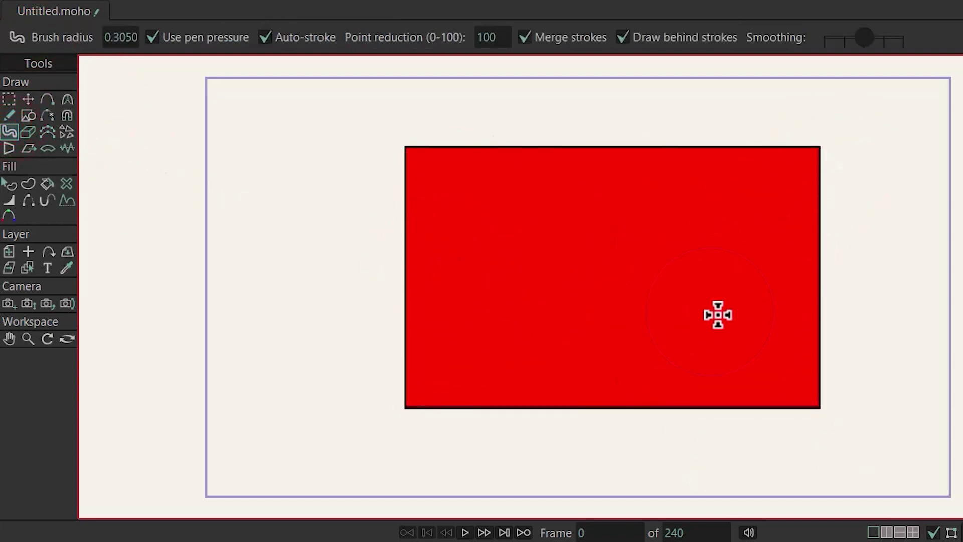
mouse_move(841, 280)
mouse_down()
mouse_move(669, 269)
mouse_move(466, 298)
mouse_move(271, 299)
mouse_up()
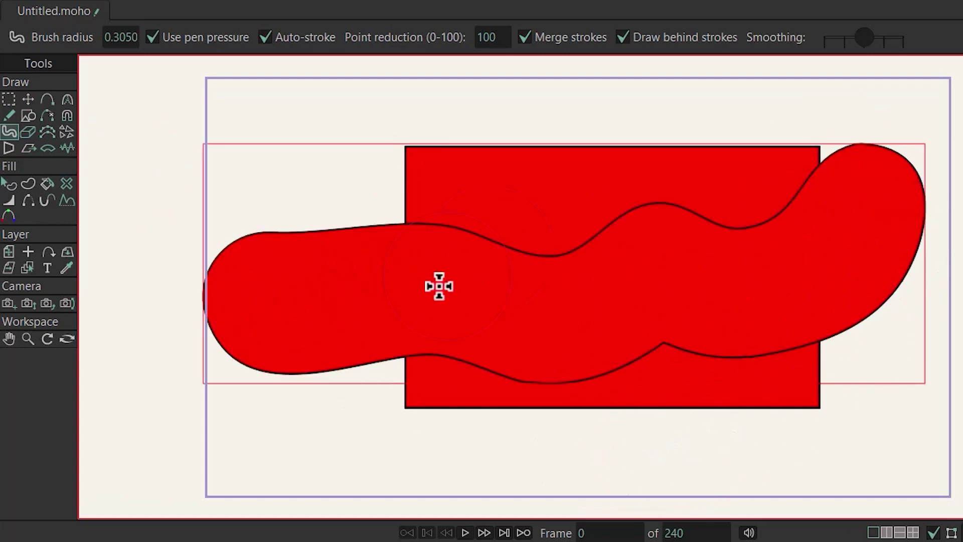